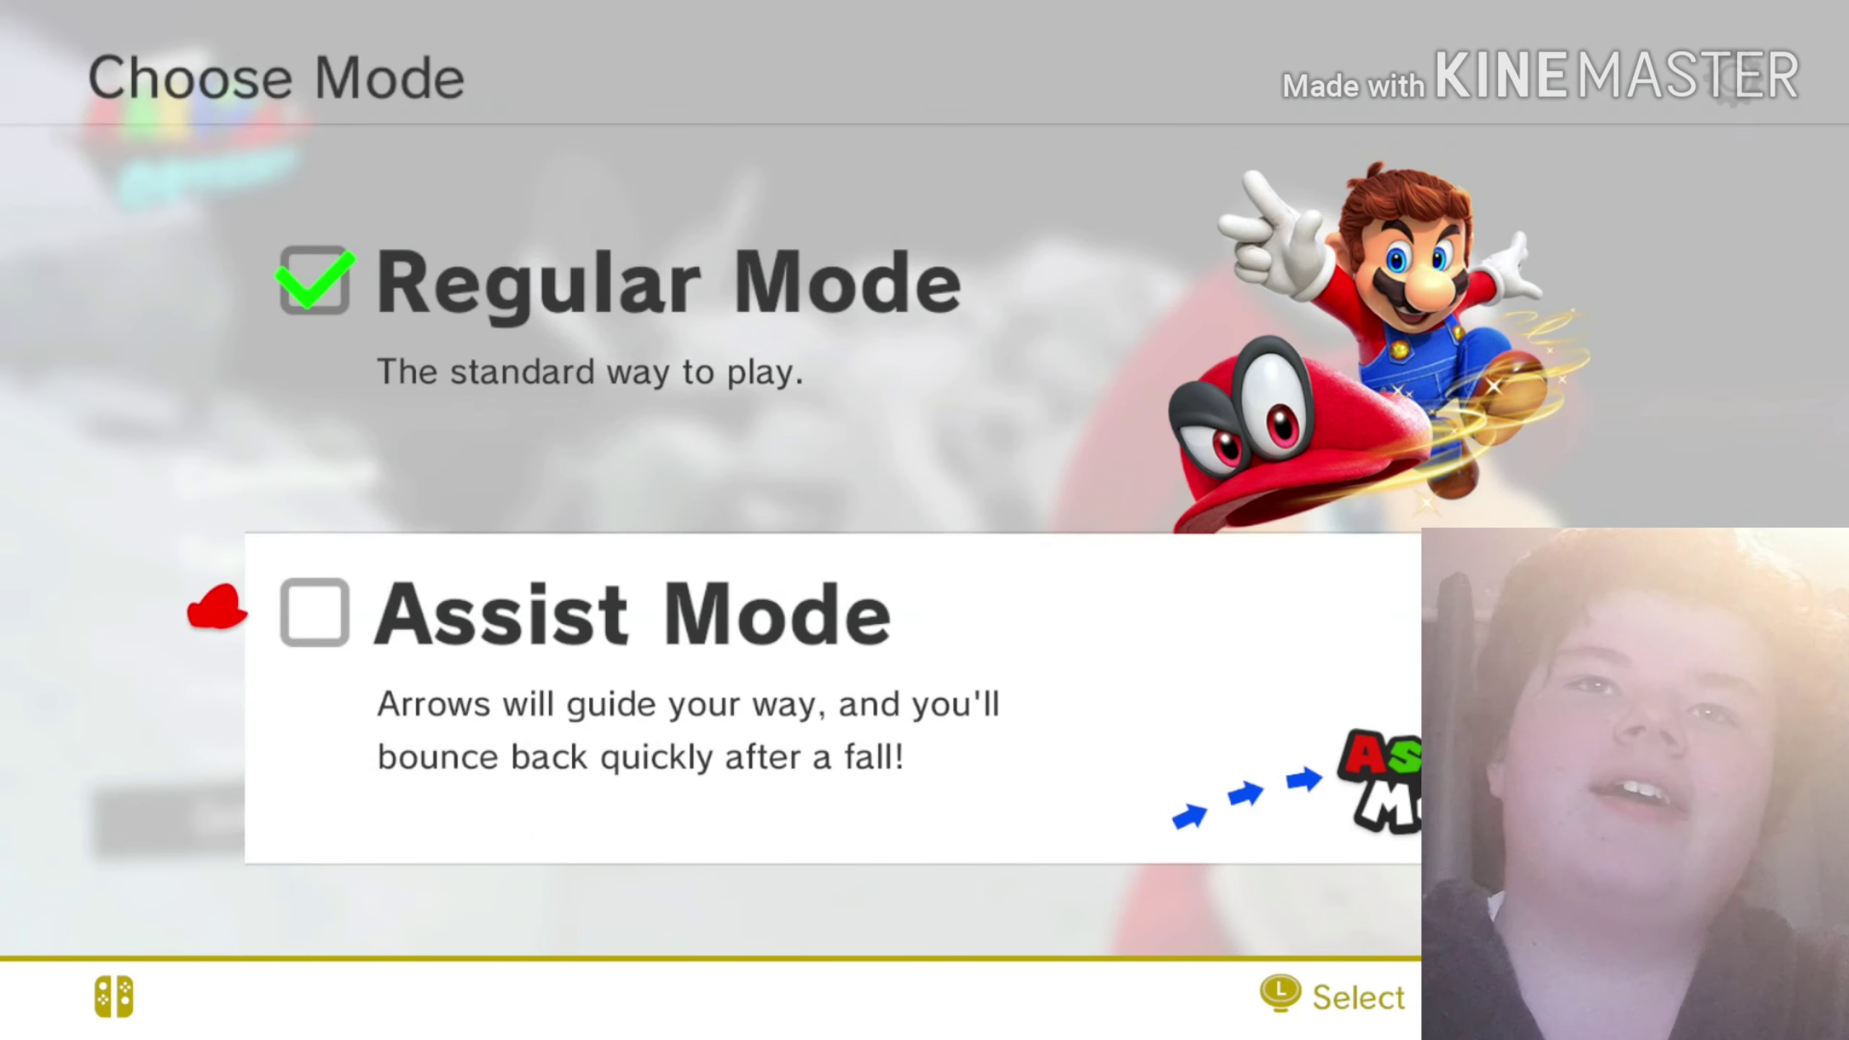
key(Return)
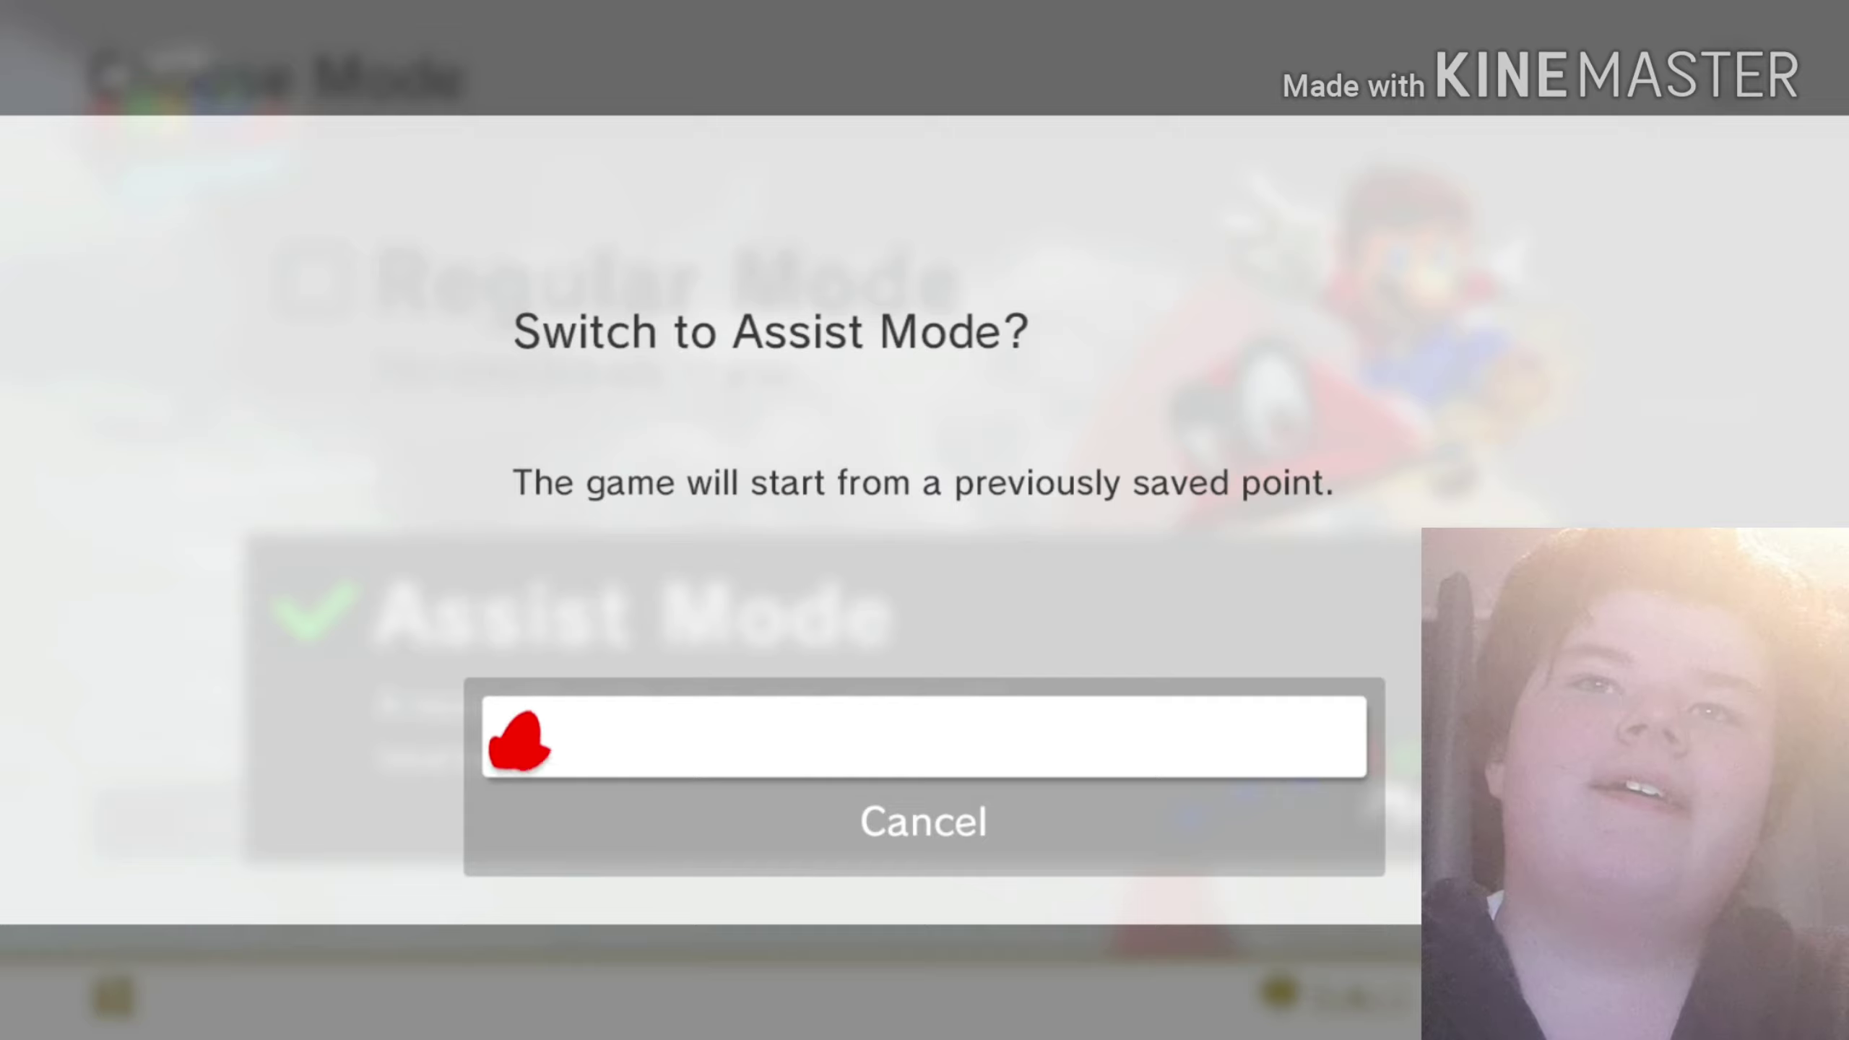